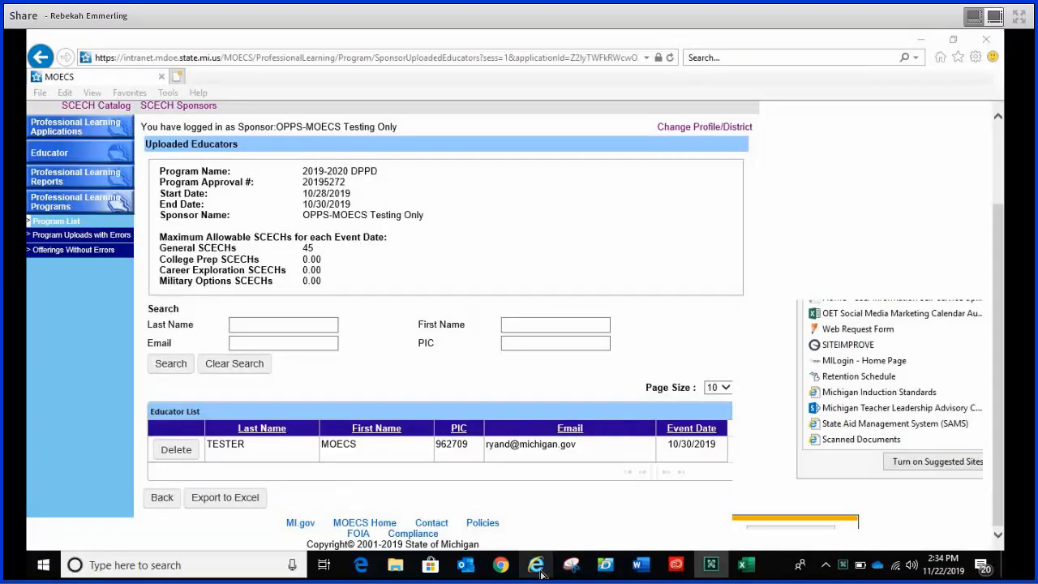
Step: Bring the MOECS browser window forward and open the list of all professional learning applications
{"action": "left_click", "coordinate": [535, 565]}
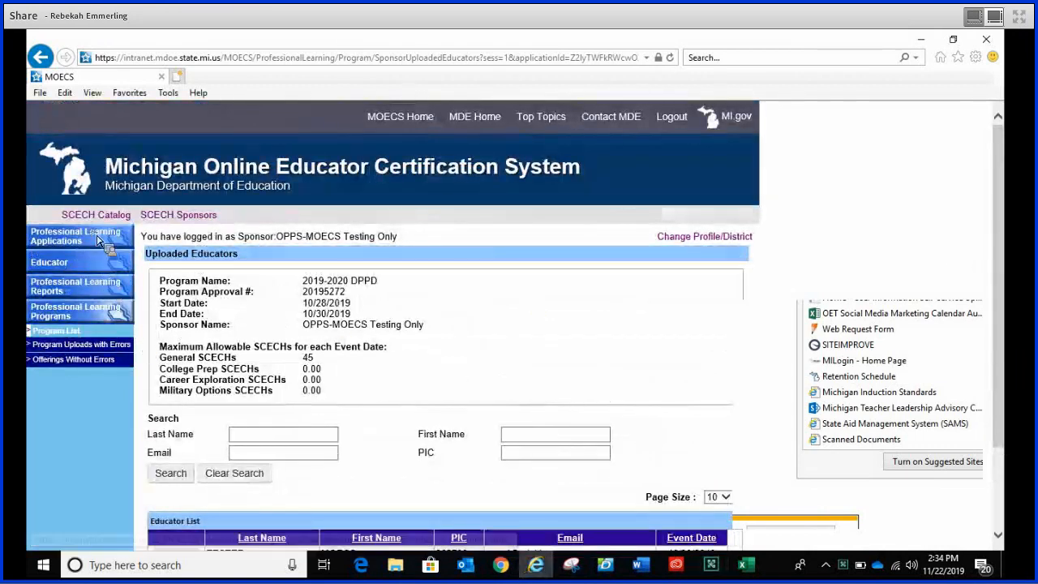
{"action": "left_click", "coordinate": [135, 242]}
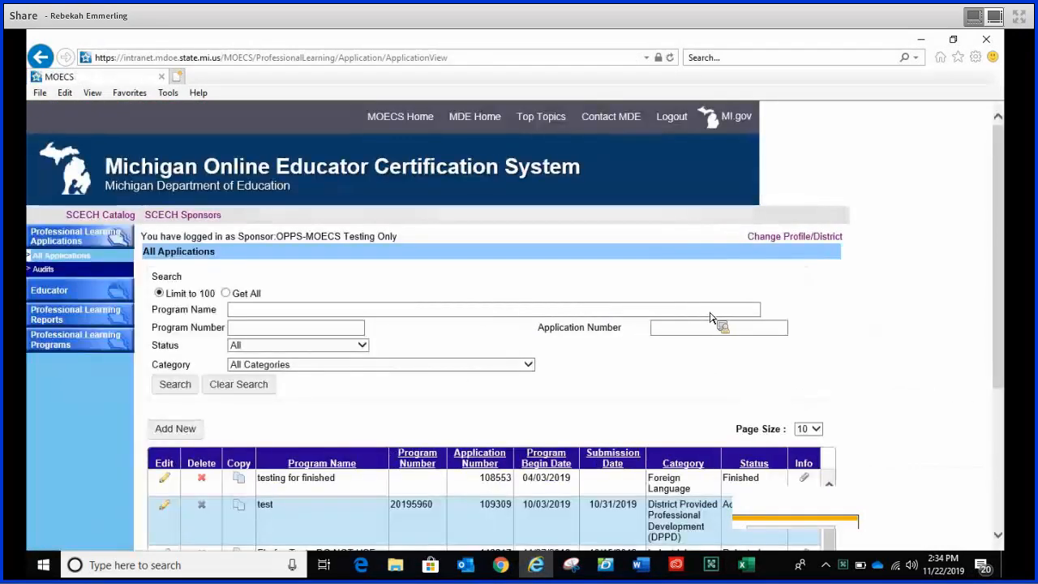
Step: Toggle the microphone in the Adobe Connect meeting and minimize the meeting window to return to MOECS
{"action": "left_click", "coordinate": [980, 501]}
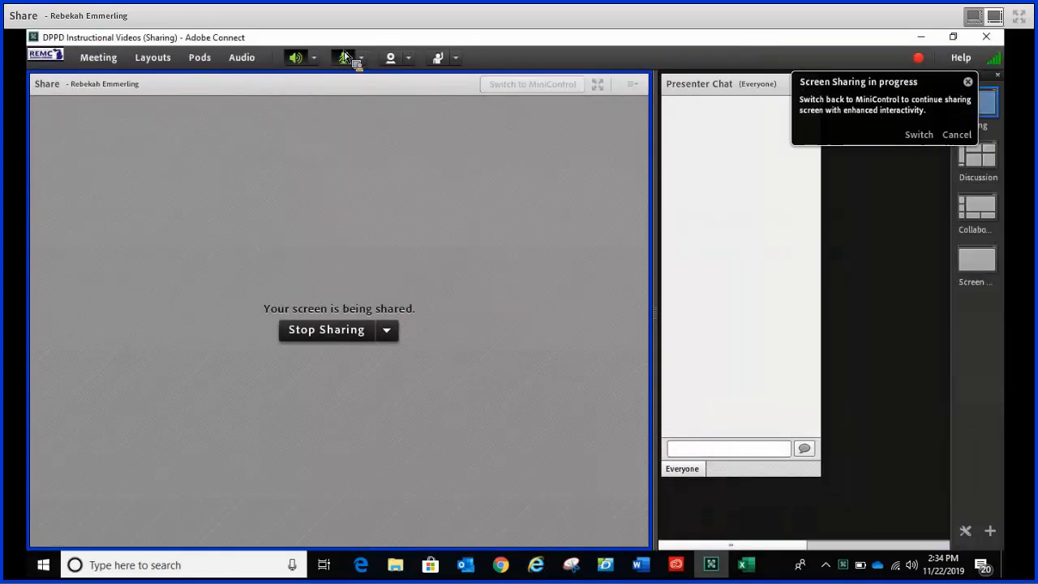
{"action": "left_click", "coordinate": [346, 62]}
{"action": "left_click", "coordinate": [921, 39]}
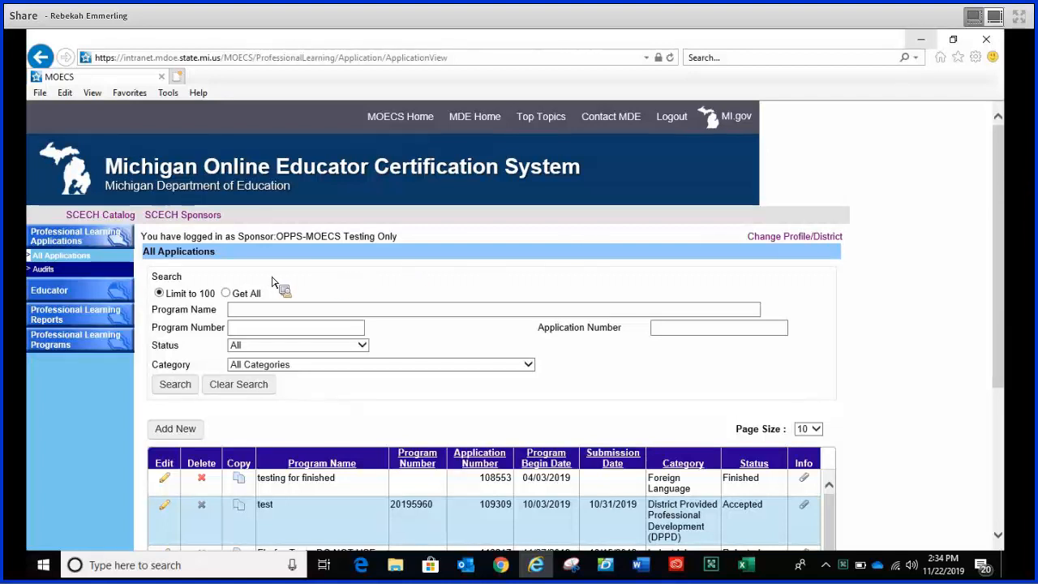
{"action": "mouse_move", "coordinate": [1008, 276]}
{"action": "left_mouse_down"}
{"action": "mouse_move", "coordinate": [1008, 396]}
{"action": "mouse_move", "coordinate": [1008, 264]}
{"action": "left_mouse_up"}
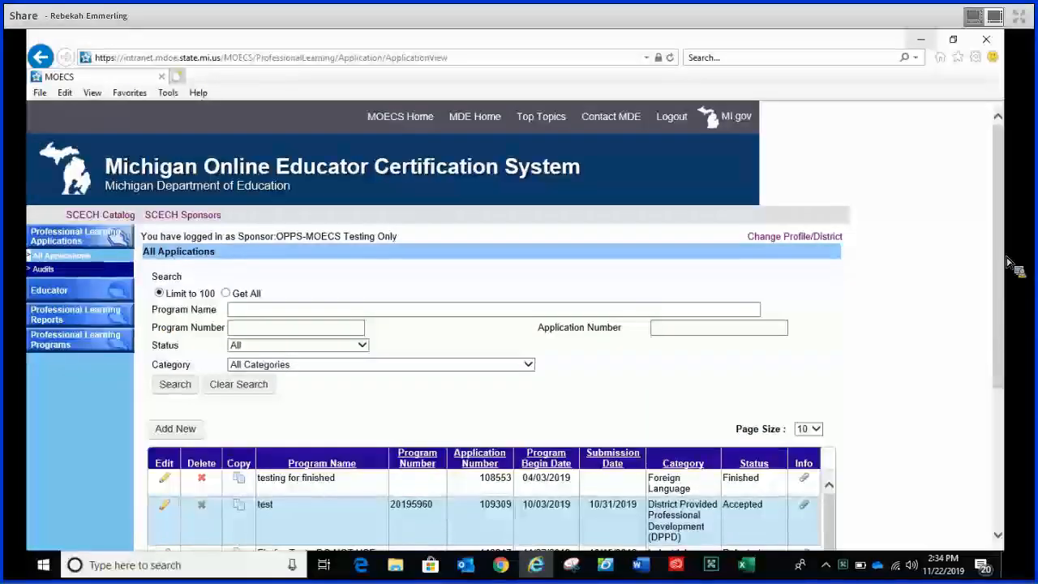
Step: Open the roster upload page for the 2019-2020 DPPD program from the approved program list
{"action": "left_click", "coordinate": [69, 347]}
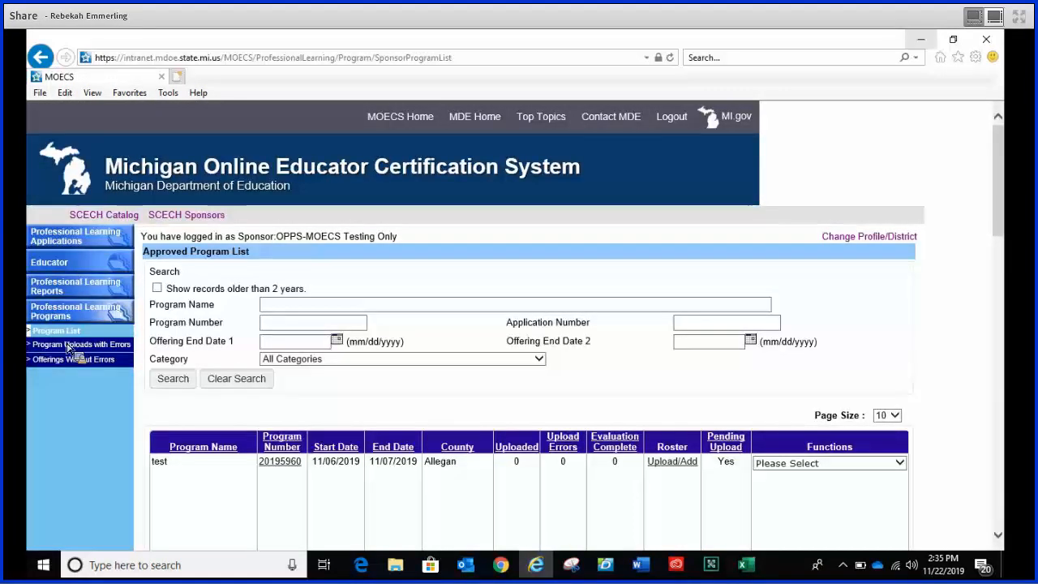
{"action": "left_click_drag", "start_coordinate": [1012, 203], "coordinate": [1004, 286]}
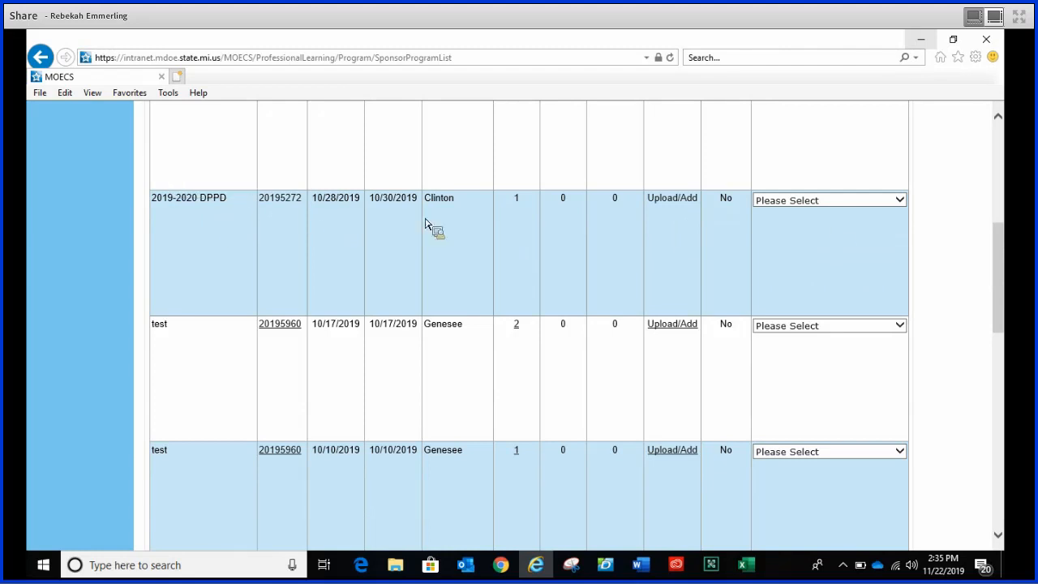
{"action": "left_click_drag", "start_coordinate": [1007, 274], "coordinate": [1007, 244]}
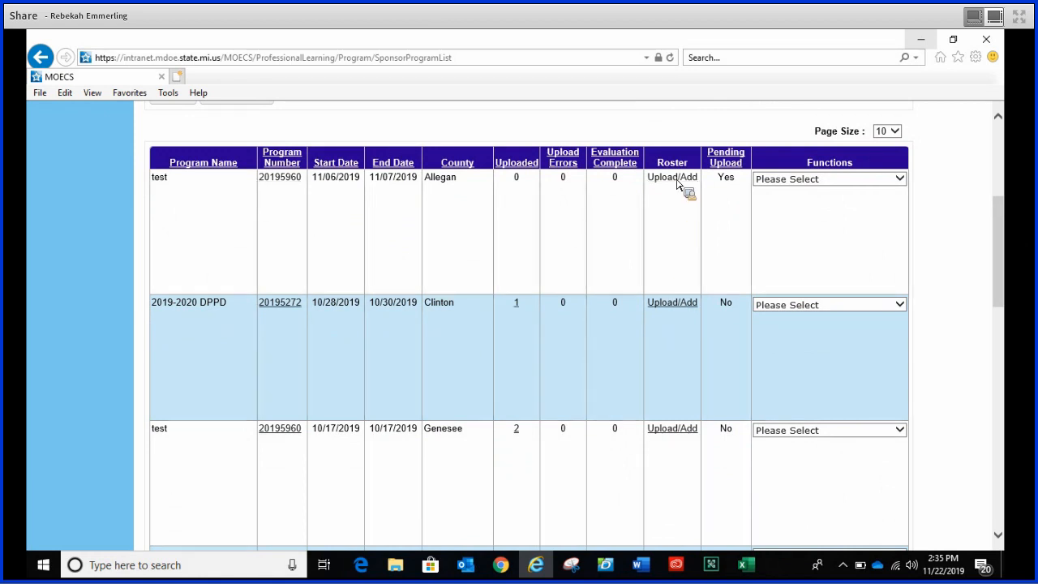
{"action": "left_click", "coordinate": [680, 303]}
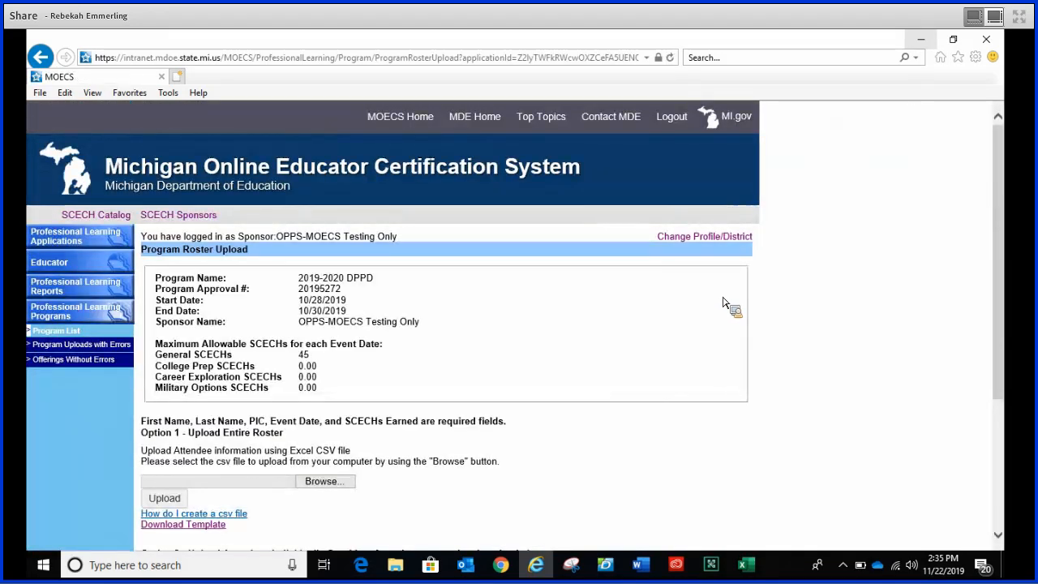
Step: Download the attendee upload template for the entire roster option and open the CSV file in Excel
{"action": "scroll", "coordinate": [1008, 235], "scroll_direction": "down", "scroll_amount": 1}
{"action": "scroll", "coordinate": [1008, 251], "scroll_direction": "down", "scroll_amount": 3}
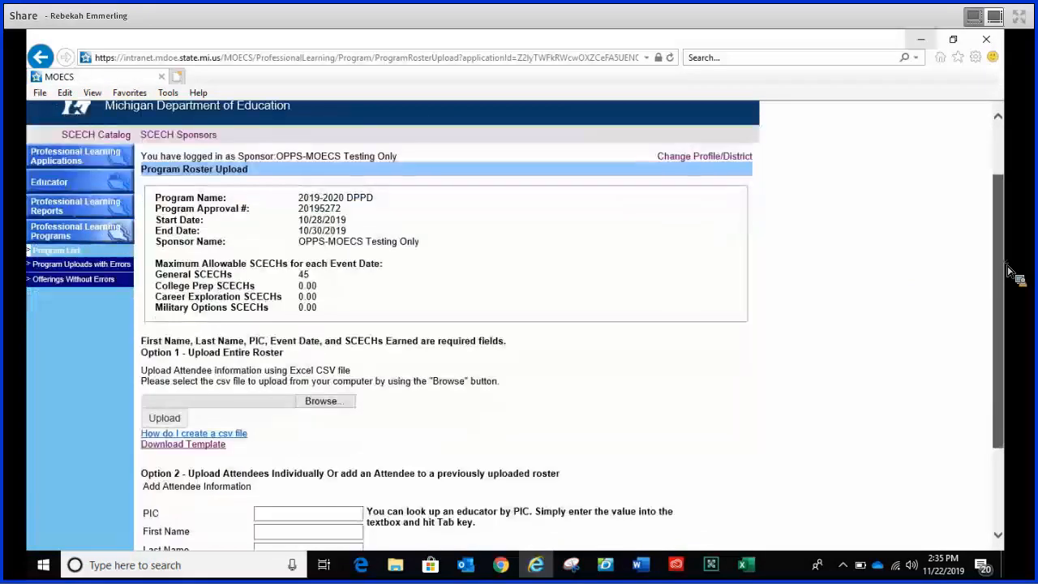
{"action": "scroll", "coordinate": [1010, 310], "scroll_direction": "down", "scroll_amount": 1}
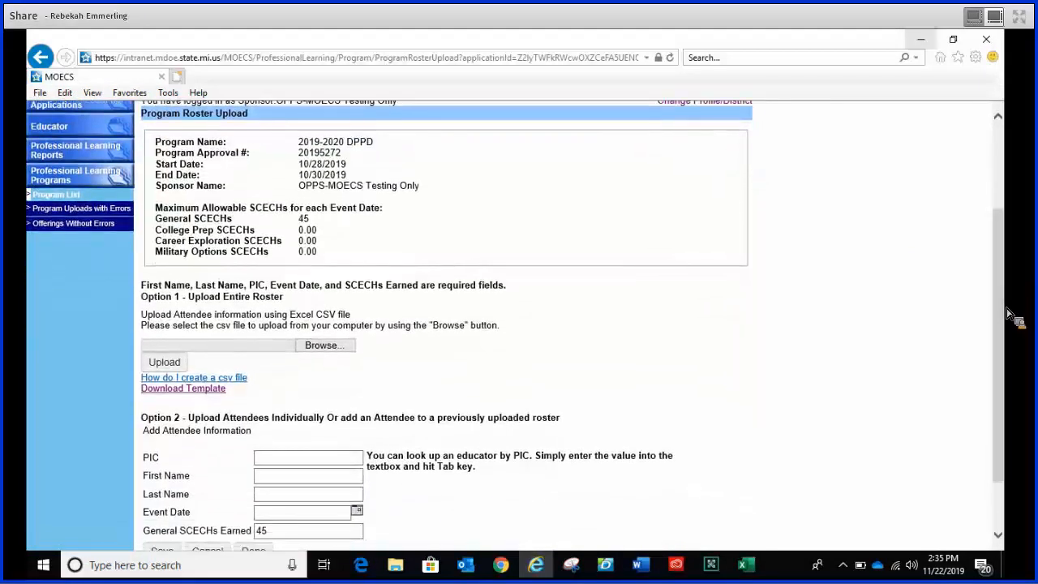
{"action": "scroll", "coordinate": [1008, 318], "scroll_direction": "down", "scroll_amount": 1}
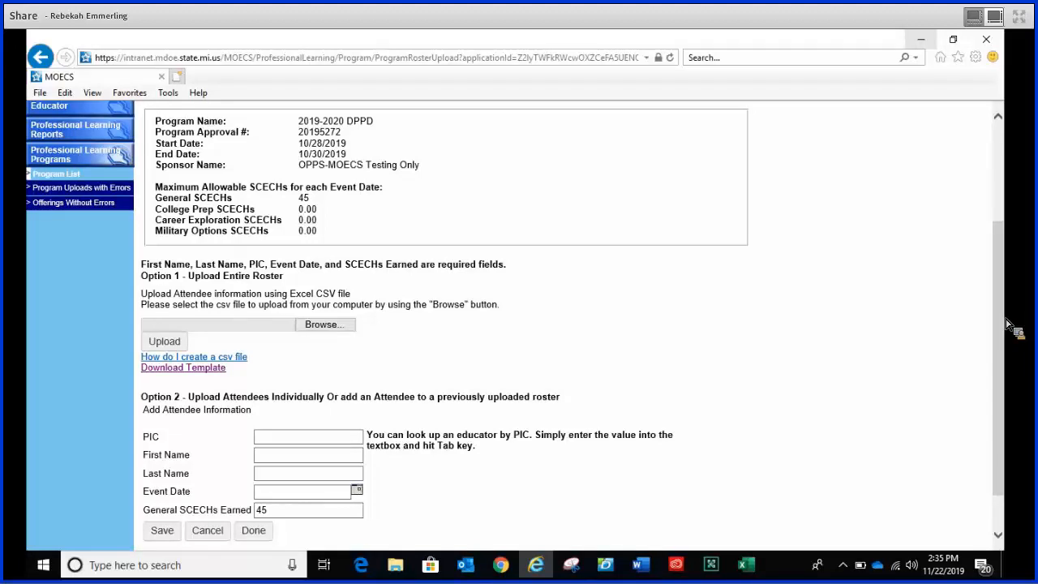
{"action": "left_click", "coordinate": [189, 369]}
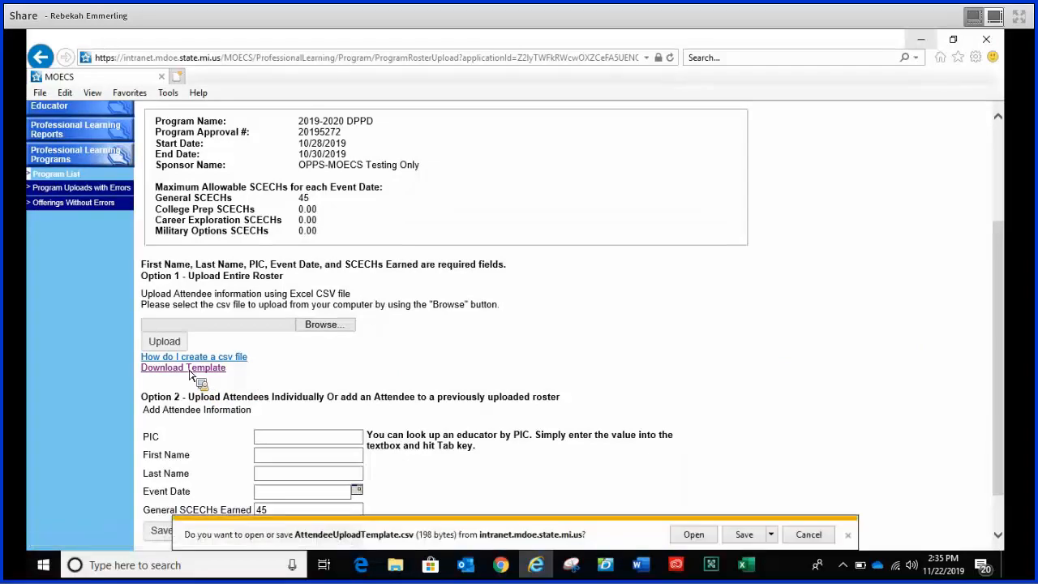
{"action": "left_click", "coordinate": [702, 540]}
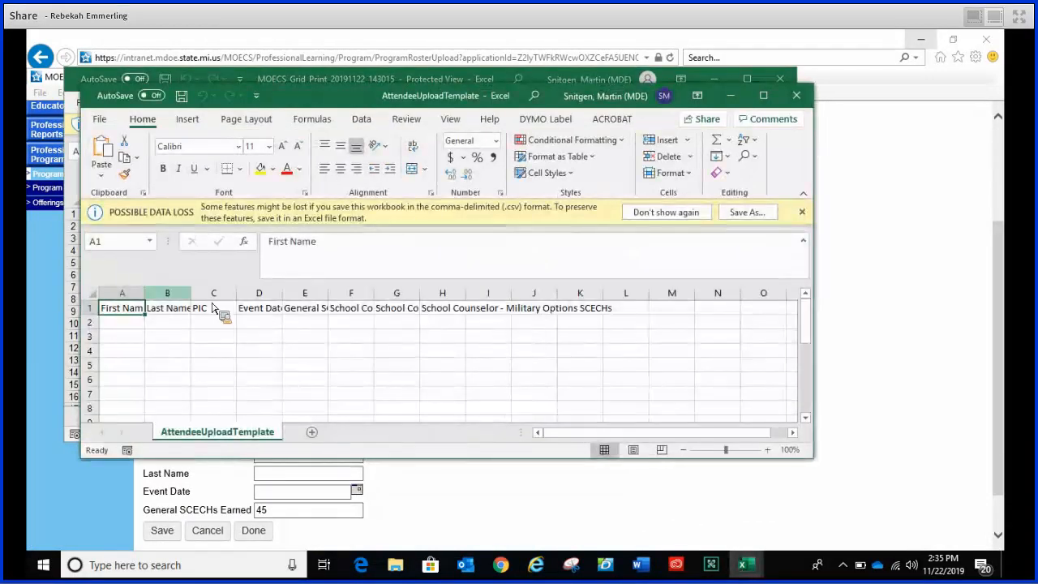
Step: Widen the First Name, Last Name, Event Date, General SCECHs and first two School Counselor columns to make their headings easier to read
{"action": "left_click_drag", "start_coordinate": [148, 295], "coordinate": [222, 298]}
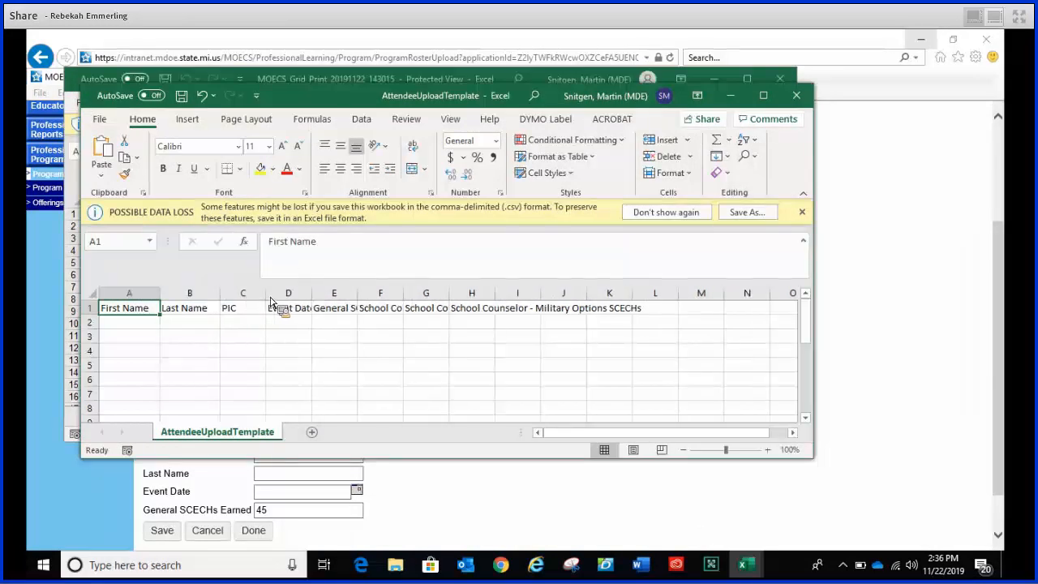
{"action": "left_click_drag", "start_coordinate": [312, 299], "coordinate": [395, 299]}
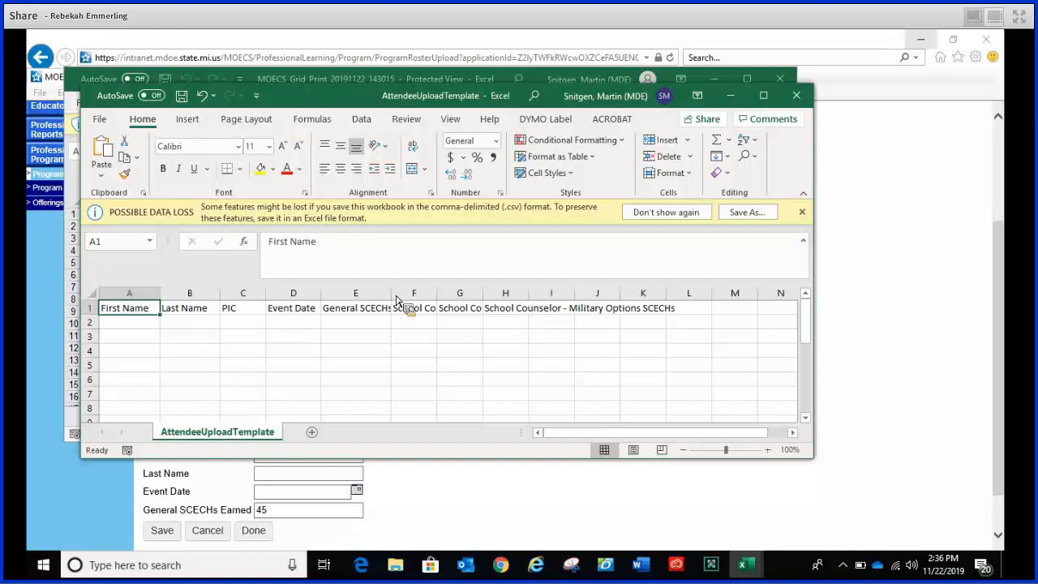
{"action": "left_click_drag", "start_coordinate": [396, 298], "coordinate": [405, 299]}
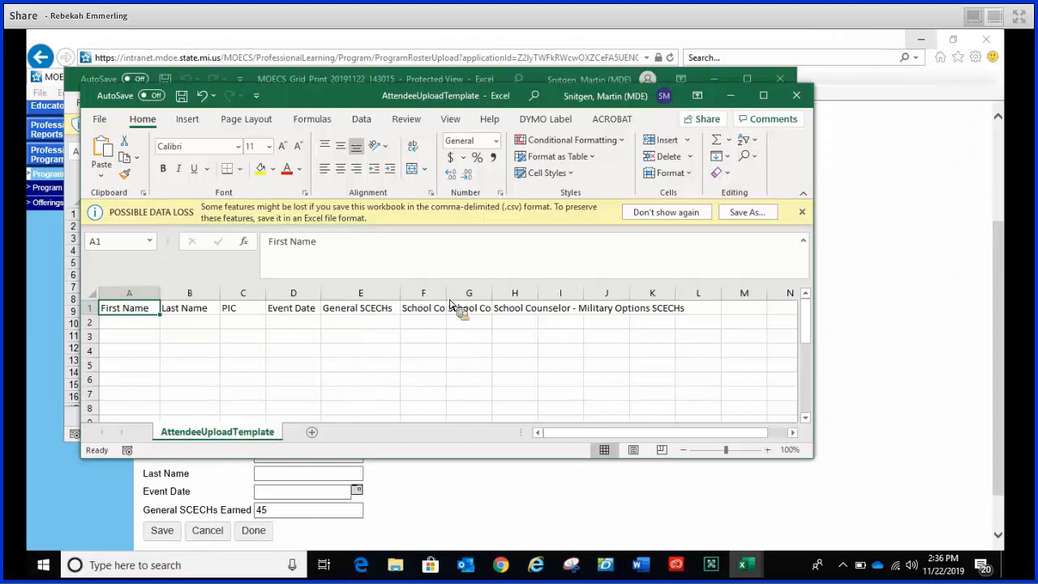
{"action": "left_click_drag", "start_coordinate": [447, 293], "coordinate": [509, 295]}
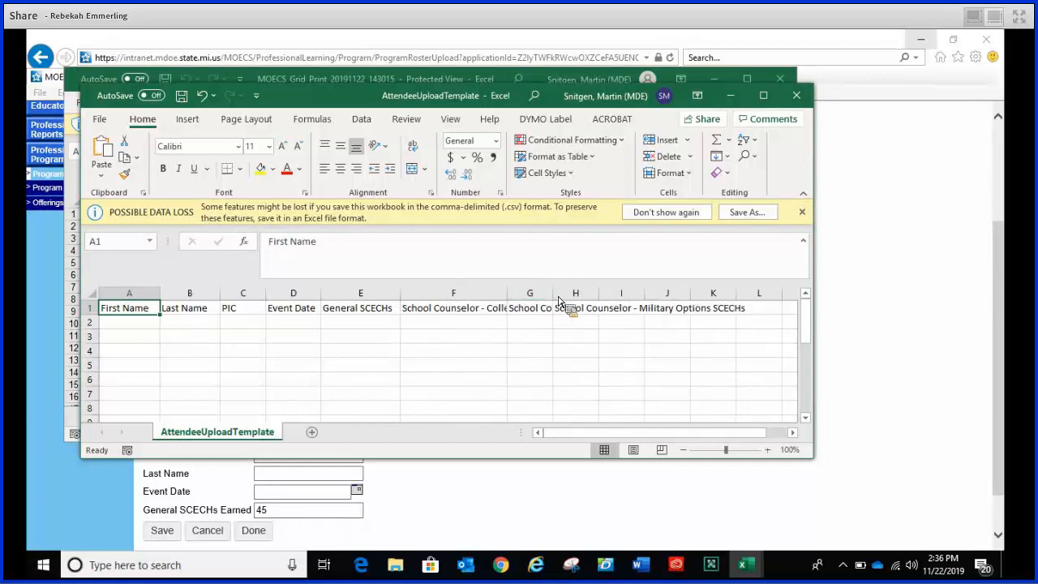
{"action": "left_click_drag", "start_coordinate": [553, 293], "coordinate": [587, 300]}
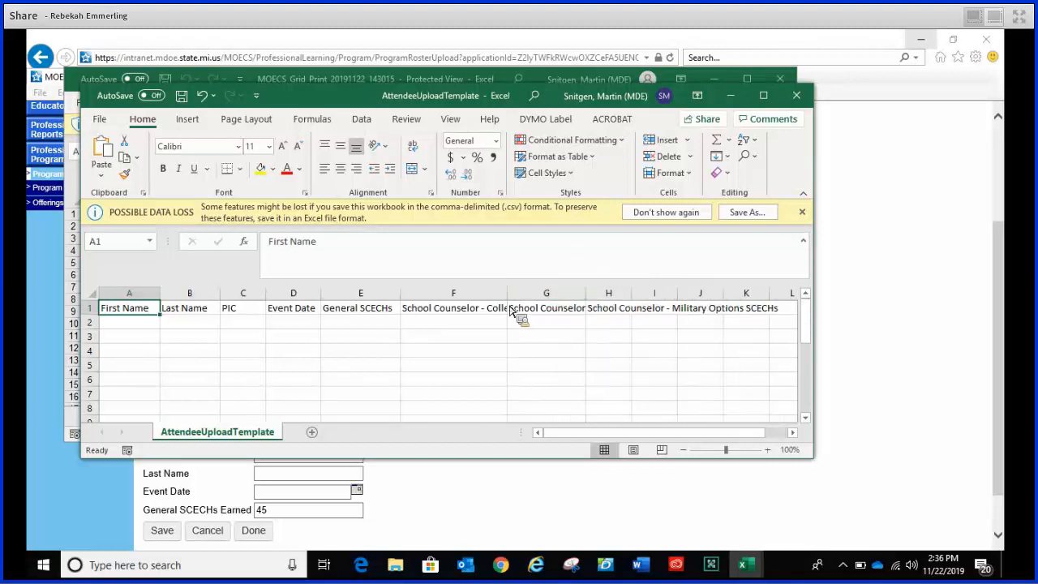
{"action": "left_click_drag", "start_coordinate": [587, 295], "coordinate": [611, 302]}
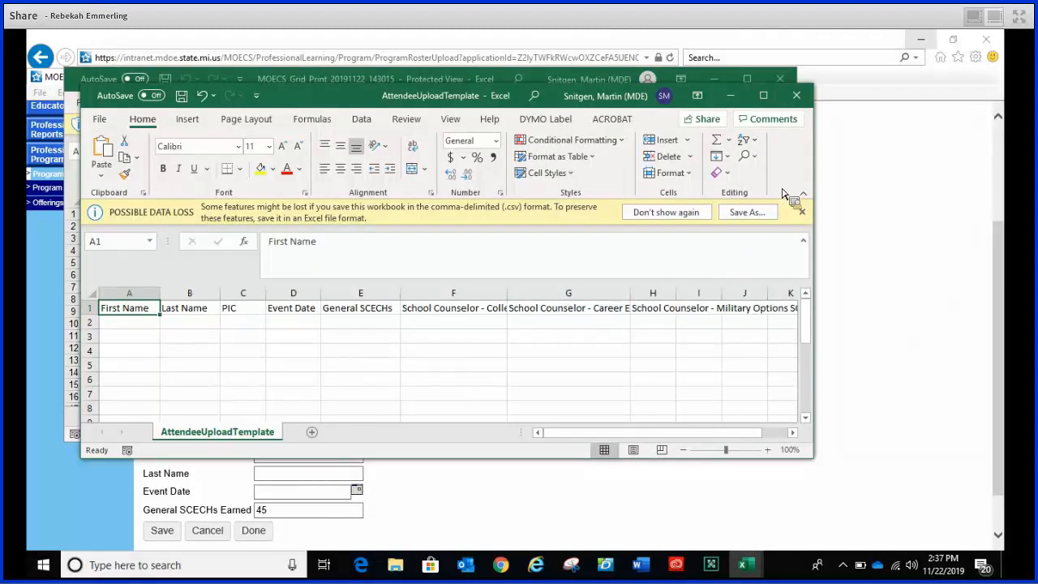
Step: Minimize both Excel windows and review the roster upload page's fields for adding attendees individually, including PIC, name, event date and SCECHs earned
{"action": "left_click", "coordinate": [732, 96]}
{"action": "left_click", "coordinate": [718, 83]}
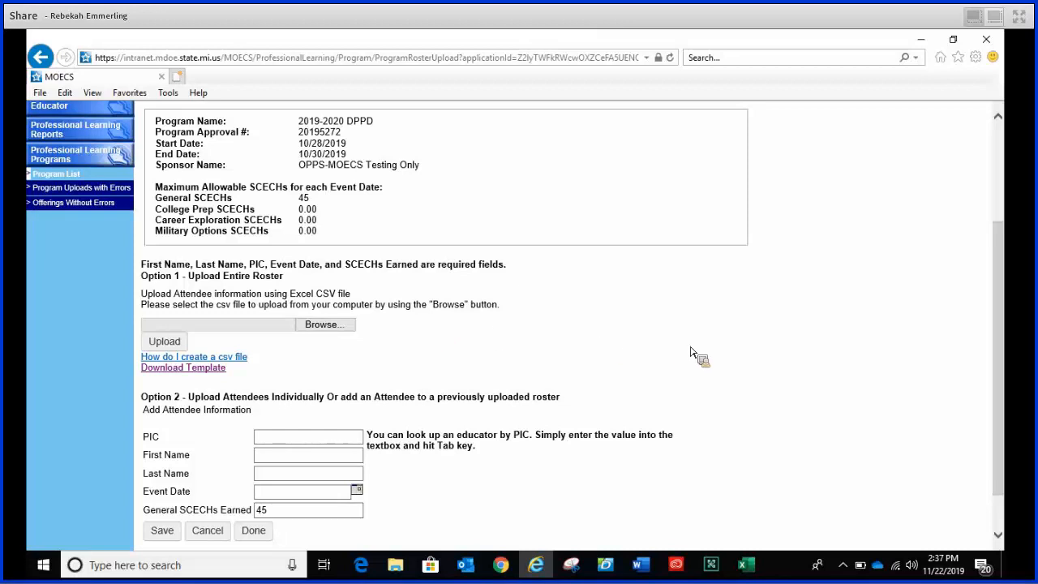
{"action": "left_click_drag", "start_coordinate": [997, 313], "coordinate": [1003, 352]}
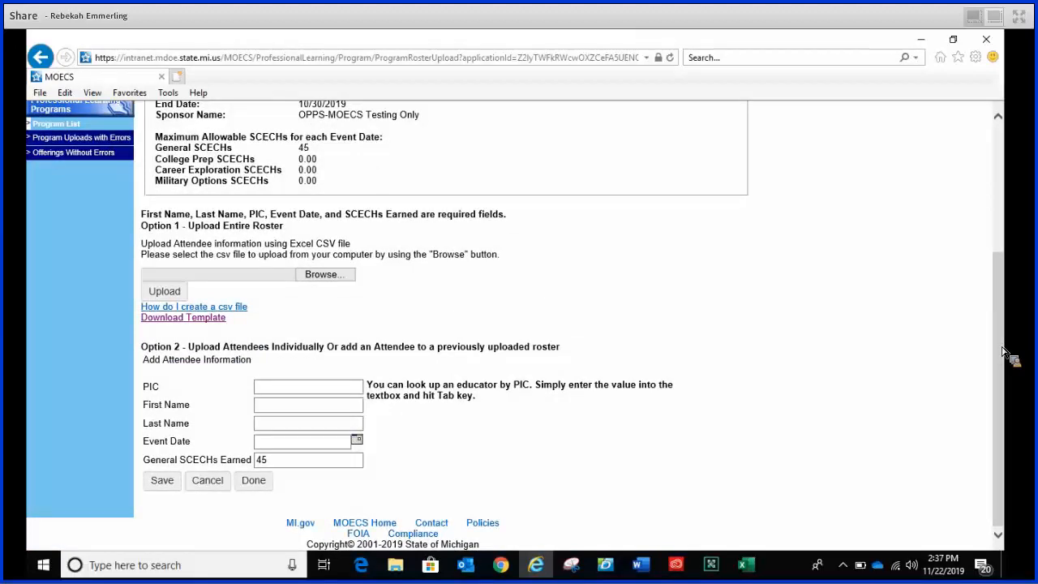
{"action": "left_click", "coordinate": [316, 391]}
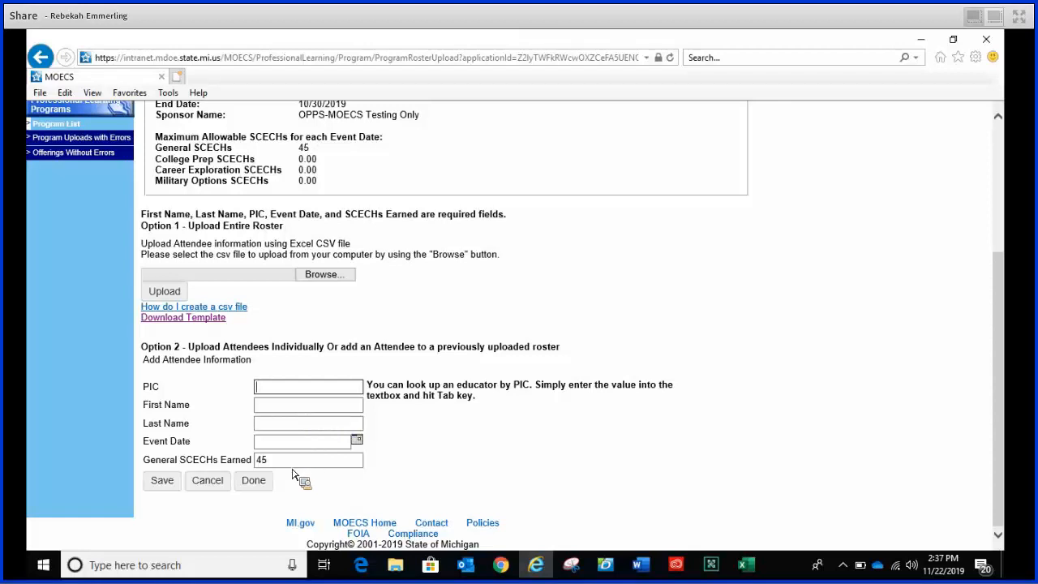
{"action": "mouse_move", "coordinate": [1004, 294]}
{"action": "left_mouse_down"}
{"action": "mouse_move", "coordinate": [1005, 215]}
{"action": "mouse_move", "coordinate": [1000, 308]}
{"action": "left_mouse_up"}
{"action": "left_click_drag", "start_coordinate": [1008, 377], "coordinate": [1008, 349]}
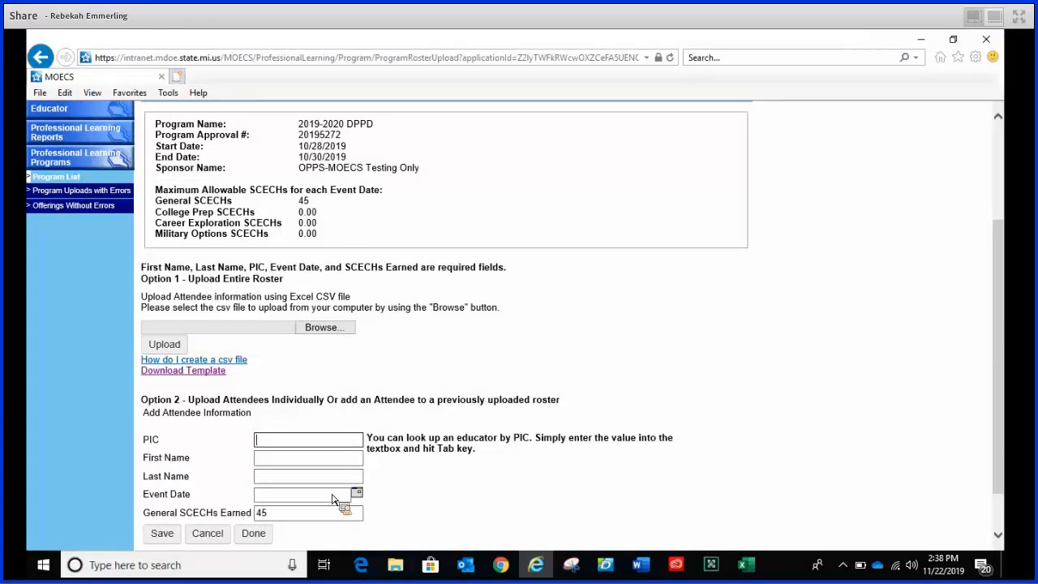
{"action": "left_click_drag", "start_coordinate": [998, 340], "coordinate": [1004, 328]}
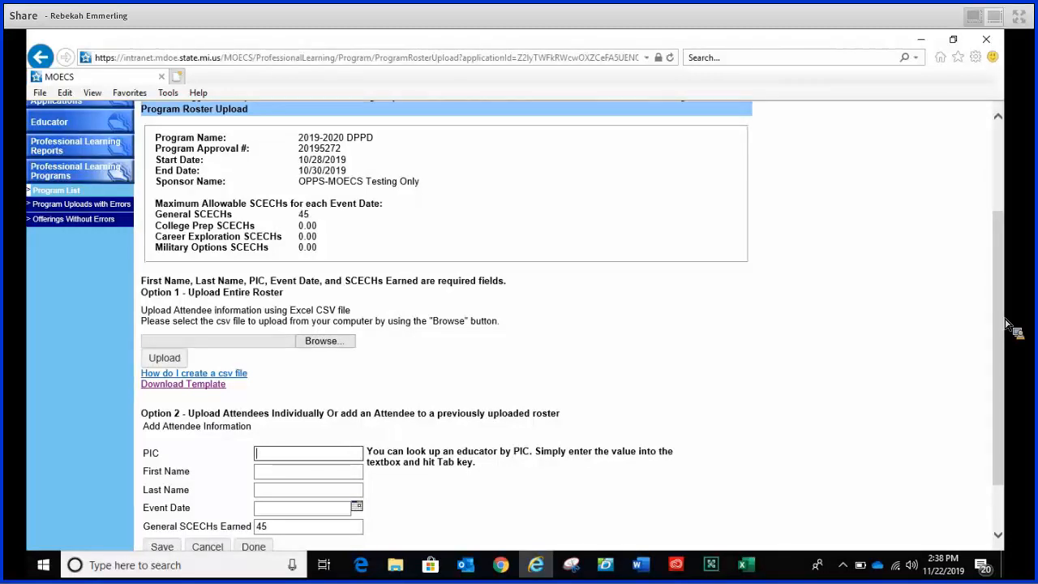
{"action": "left_click_drag", "start_coordinate": [1005, 324], "coordinate": [1008, 365]}
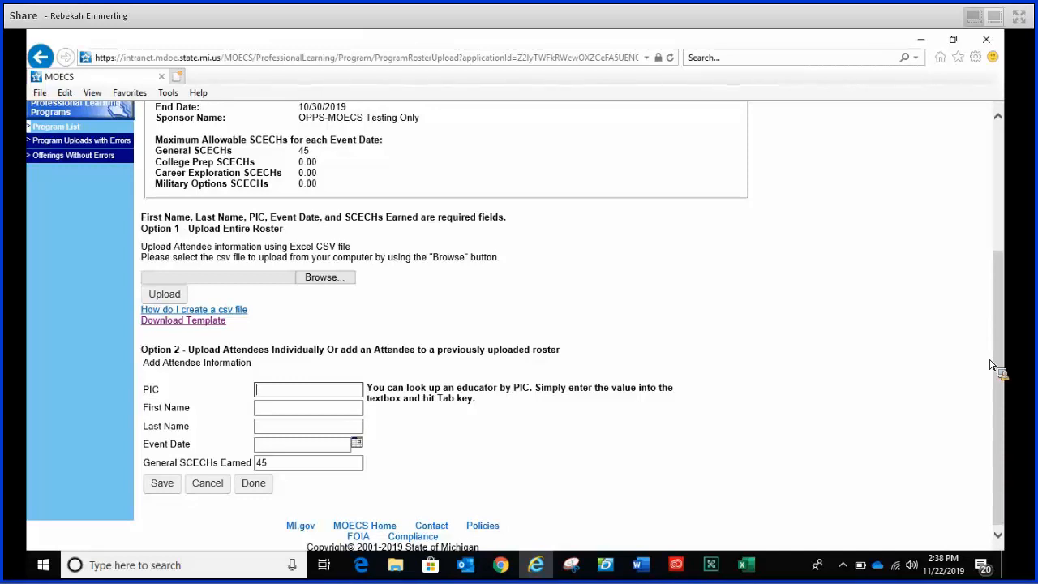
{"action": "left_click_drag", "start_coordinate": [997, 364], "coordinate": [1007, 254]}
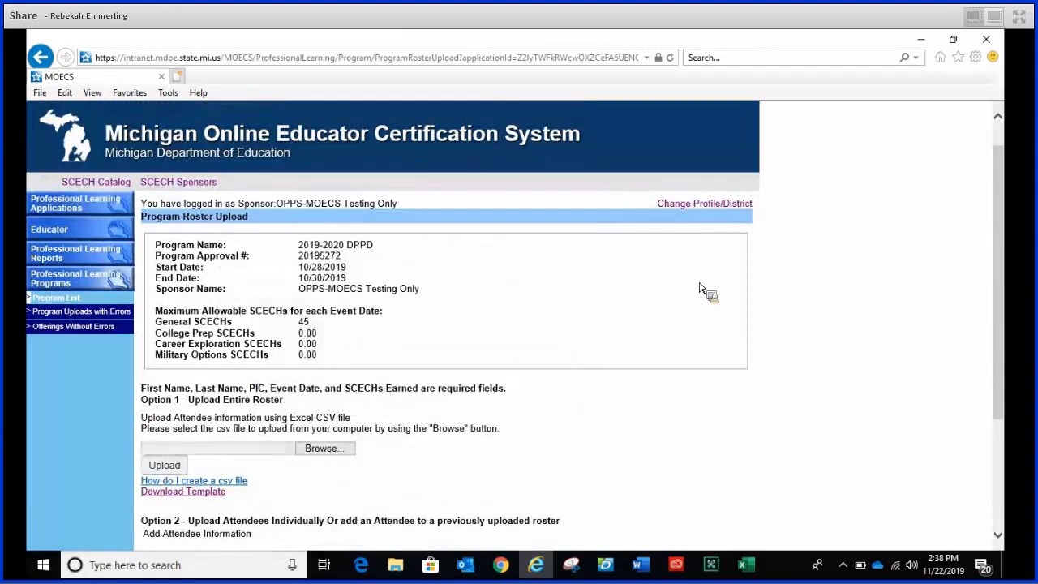
Step: Return to the approved program list and view the educators uploaded for the 2019-2020 DPPD program
{"action": "left_click", "coordinate": [90, 284]}
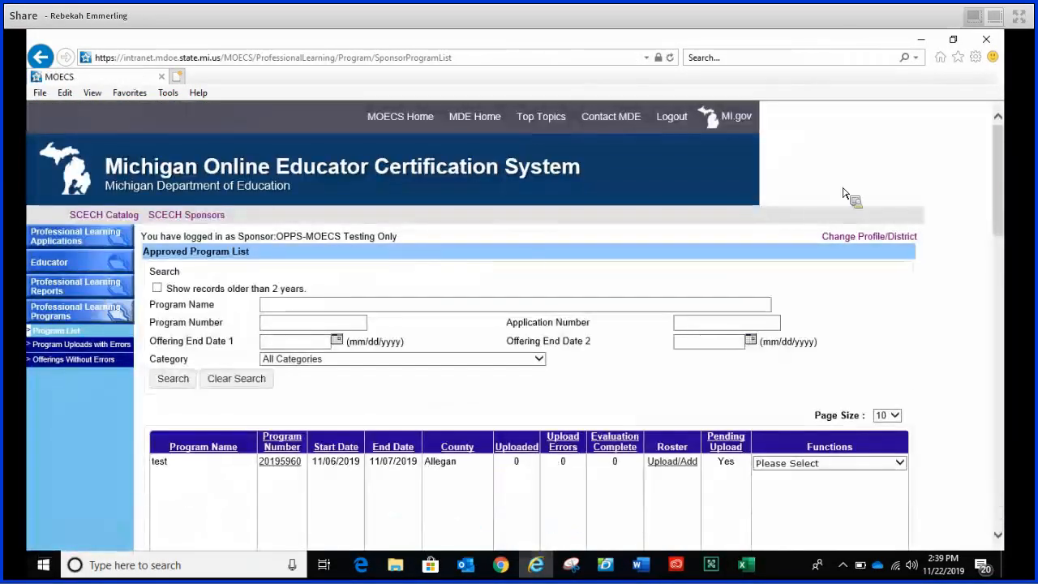
{"action": "left_click_drag", "start_coordinate": [997, 169], "coordinate": [1011, 243]}
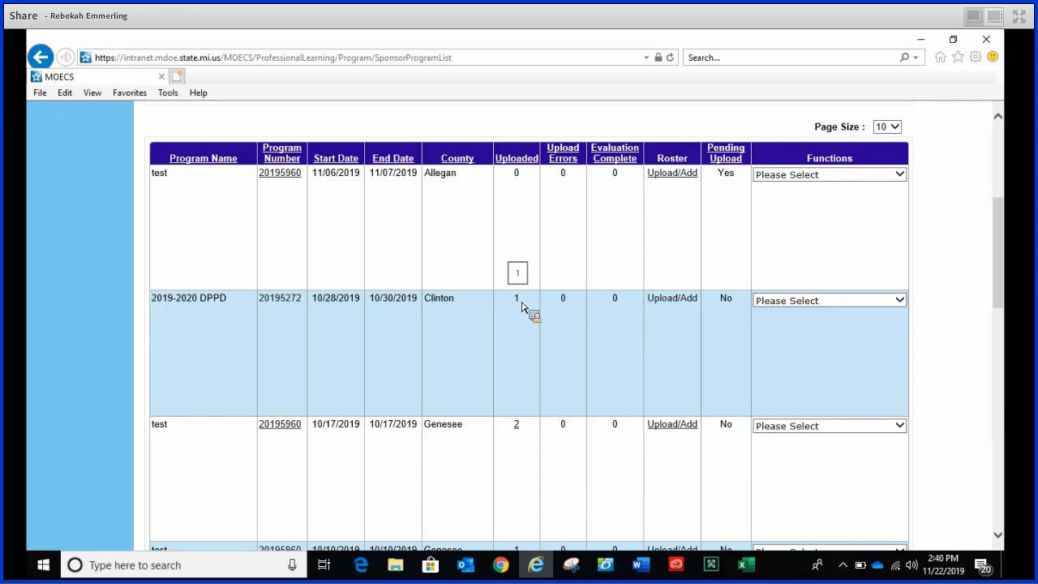
{"action": "left_click", "coordinate": [522, 307]}
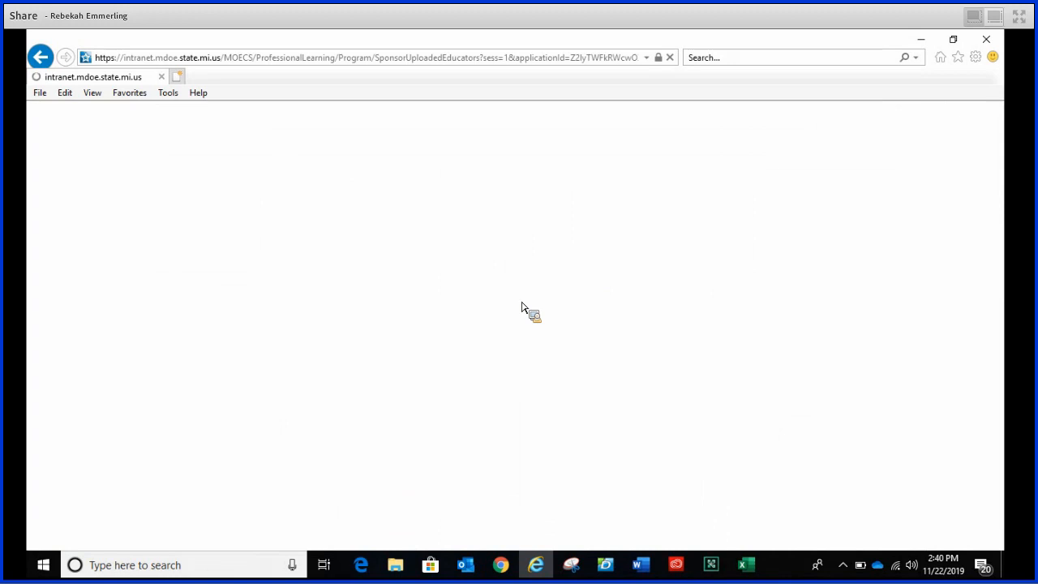
{"action": "scroll", "coordinate": [1014, 223], "scroll_direction": "down", "scroll_amount": 2}
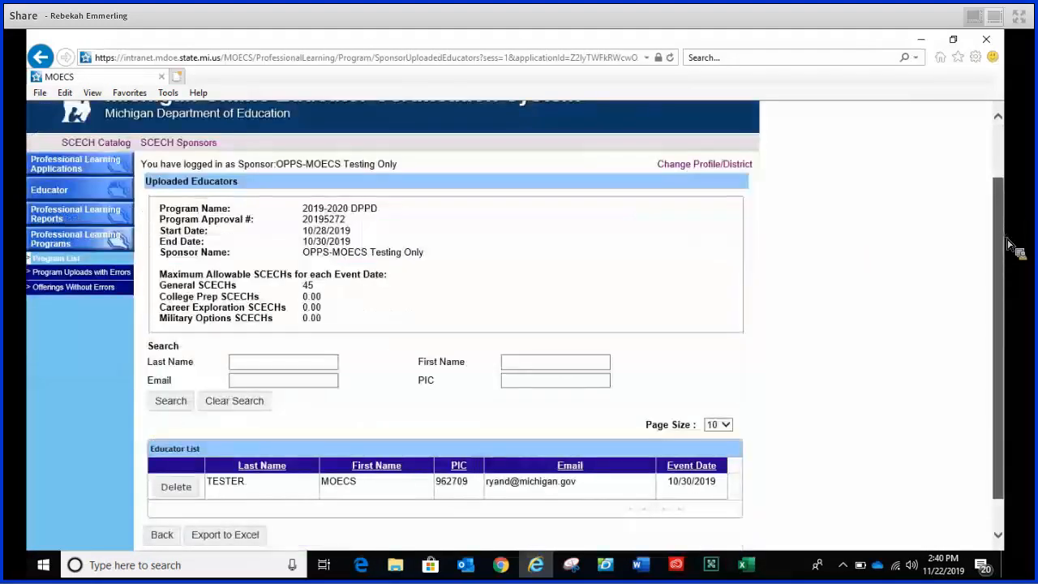
{"action": "scroll", "coordinate": [1009, 238], "scroll_direction": "down", "scroll_amount": 1}
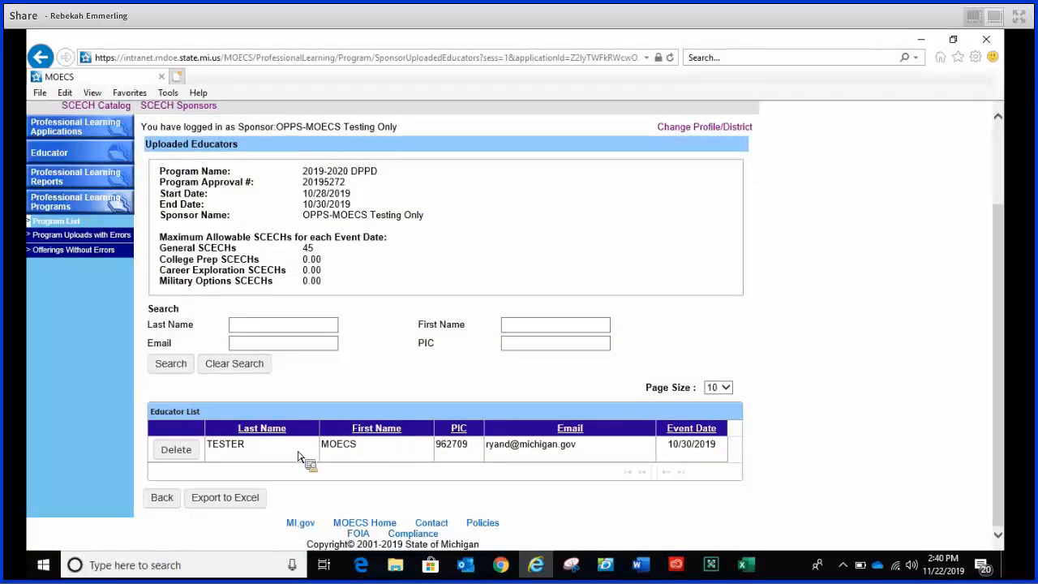
Step: Export the uploaded educator list to Excel to view it, and close the new and earlier exported workbooks
{"action": "left_click", "coordinate": [227, 501]}
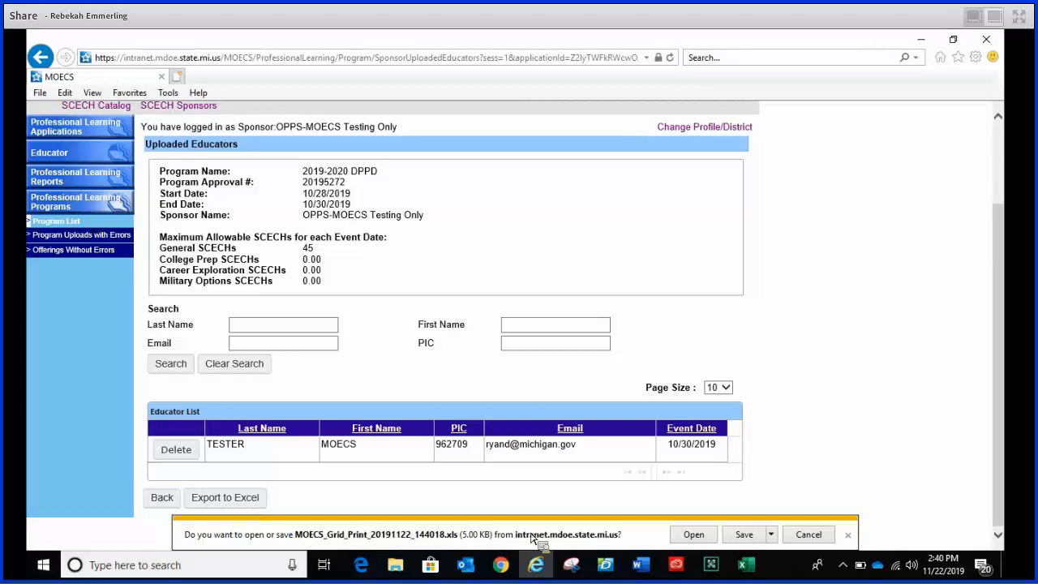
{"action": "left_click", "coordinate": [694, 534]}
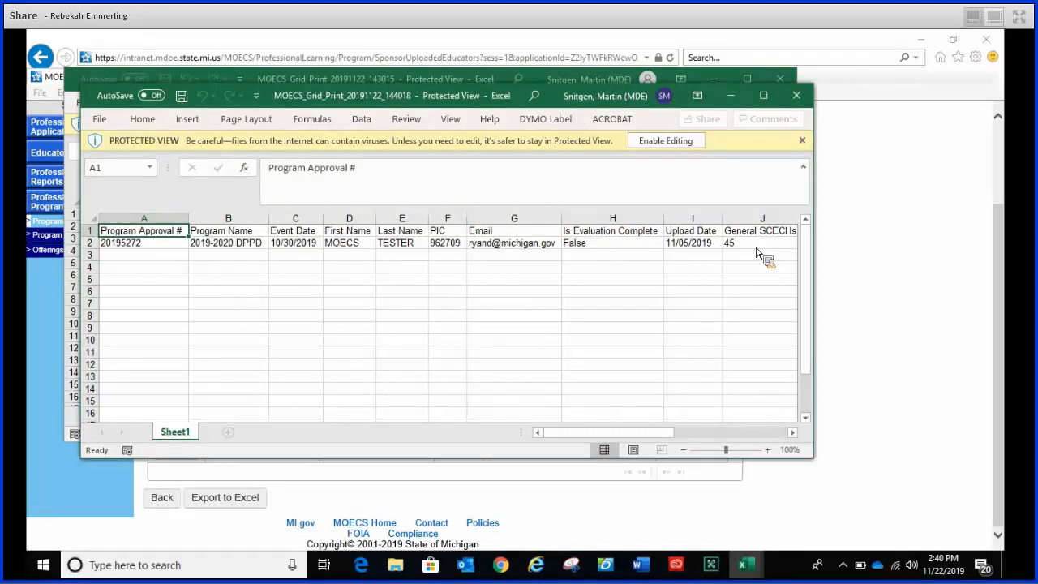
{"action": "left_click", "coordinate": [797, 105]}
{"action": "left_click", "coordinate": [781, 80]}
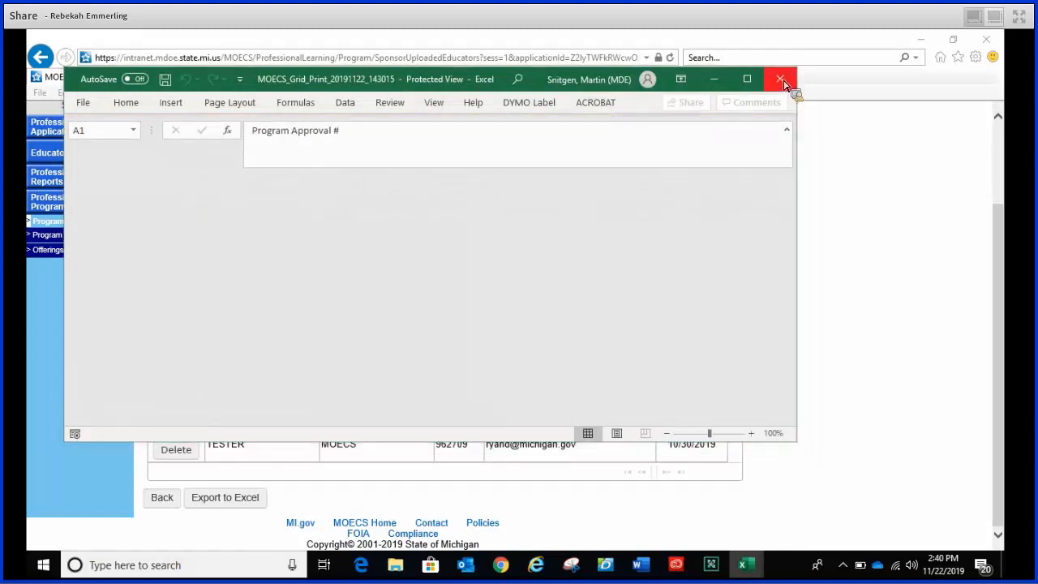
Step: From the approved program list, open the evaluation summary for the 2019-2020 DPPD program and review its MDE and sponsor evaluation sections
{"action": "scroll", "coordinate": [1010, 329], "scroll_direction": "up", "scroll_amount": 2}
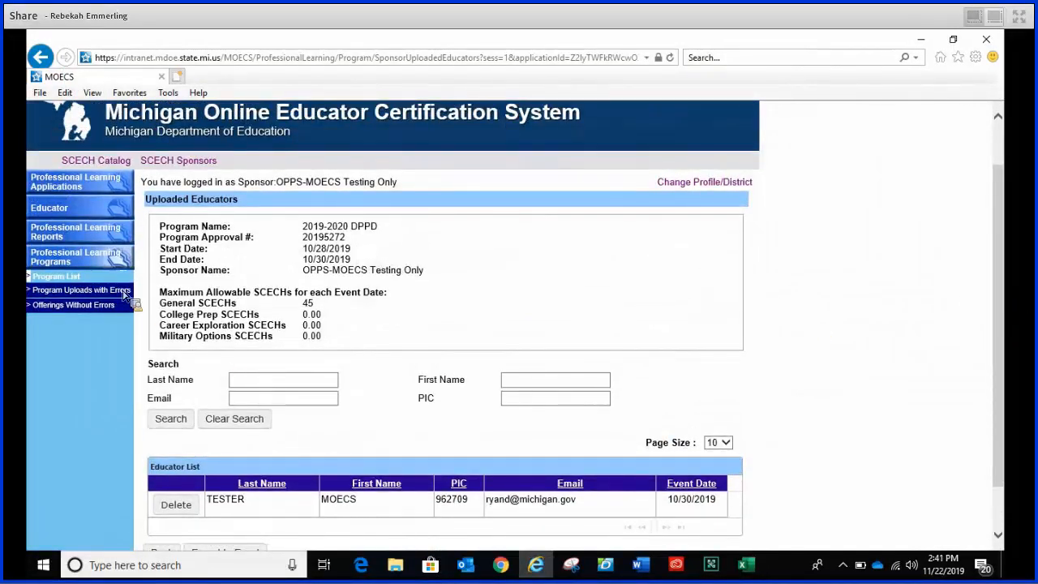
{"action": "left_click", "coordinate": [98, 264]}
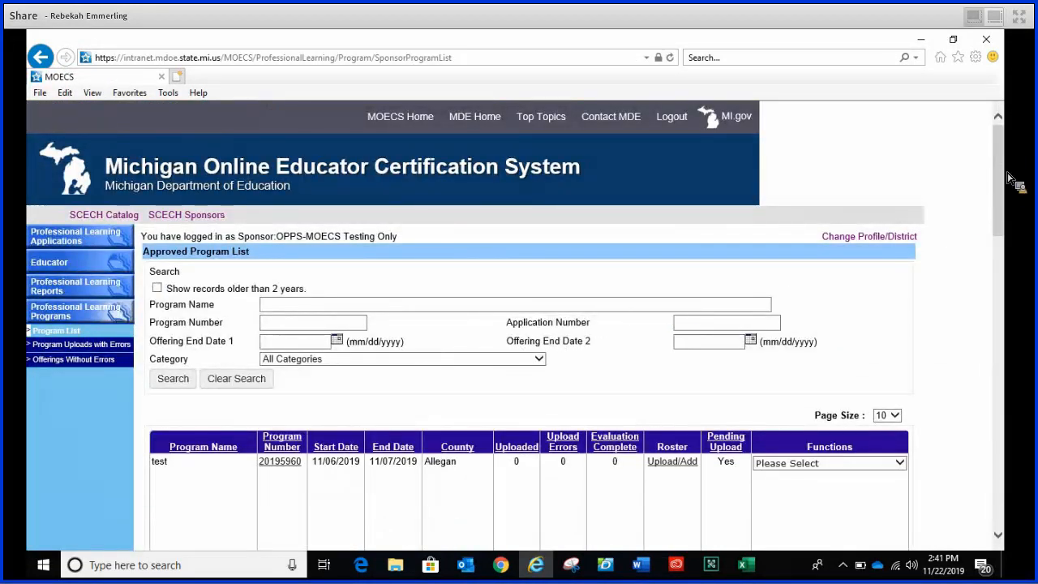
{"action": "left_click_drag", "start_coordinate": [1008, 177], "coordinate": [1011, 221]}
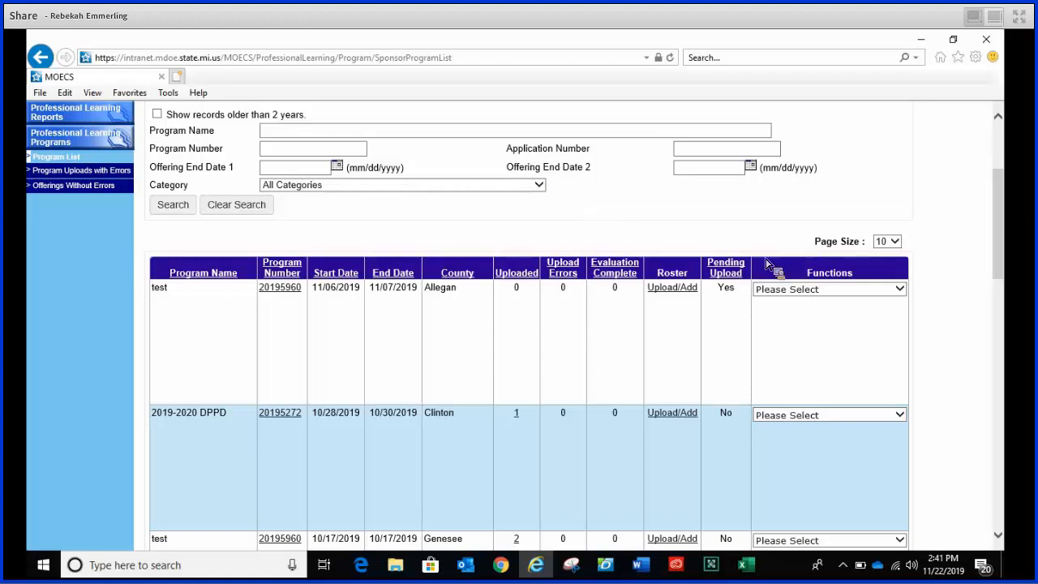
{"action": "scroll", "coordinate": [1005, 269], "scroll_direction": "down", "scroll_amount": 2}
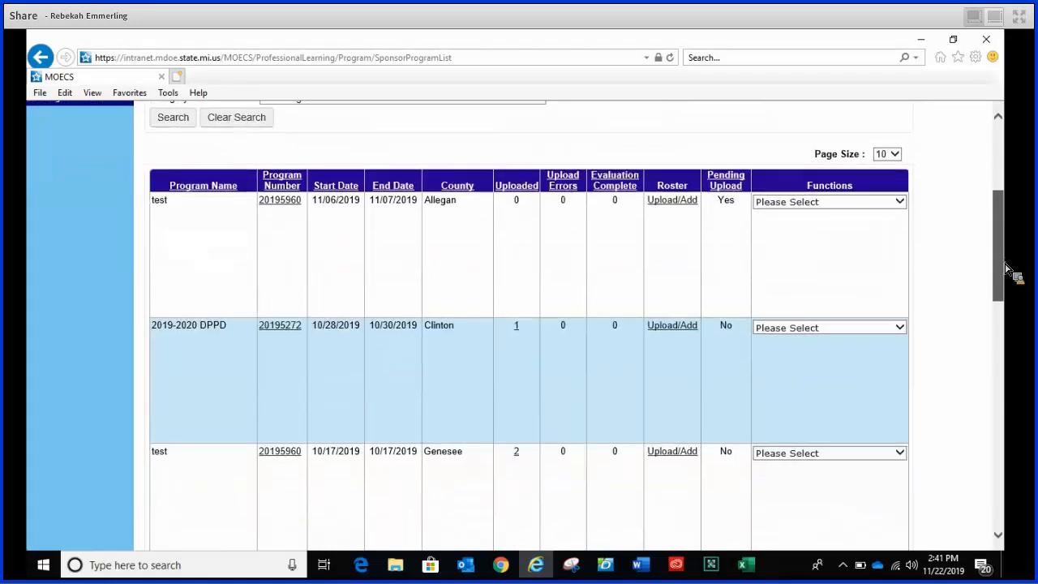
{"action": "left_click", "coordinate": [900, 328]}
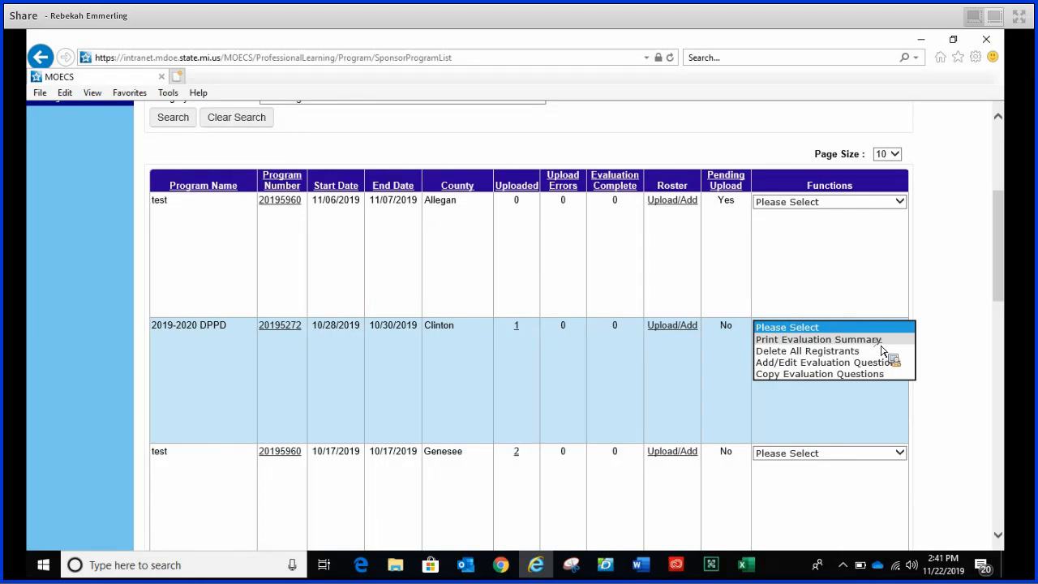
{"action": "left_click", "coordinate": [879, 339]}
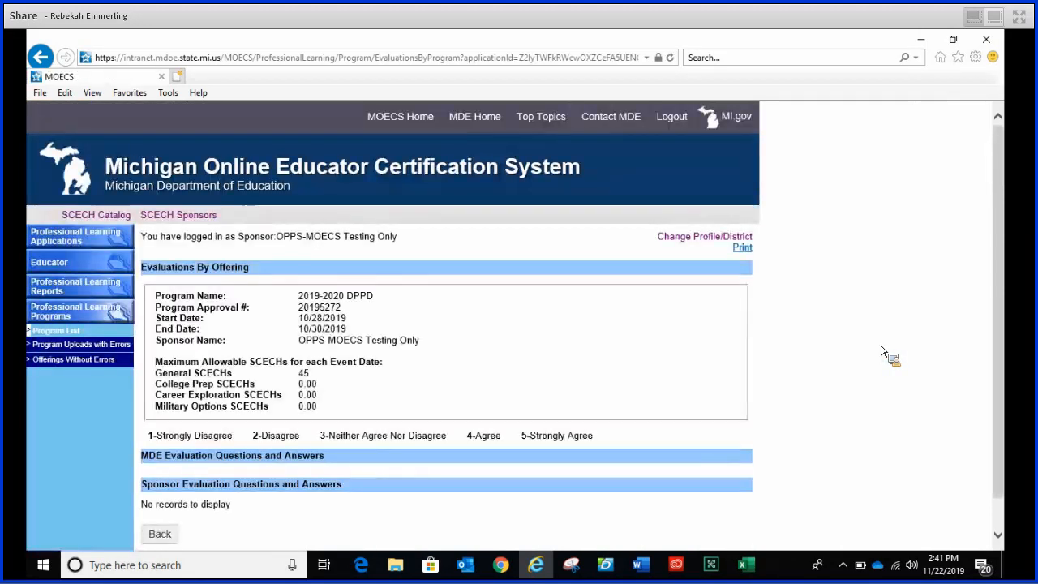
{"action": "scroll", "coordinate": [1009, 308], "scroll_direction": "down", "scroll_amount": 1}
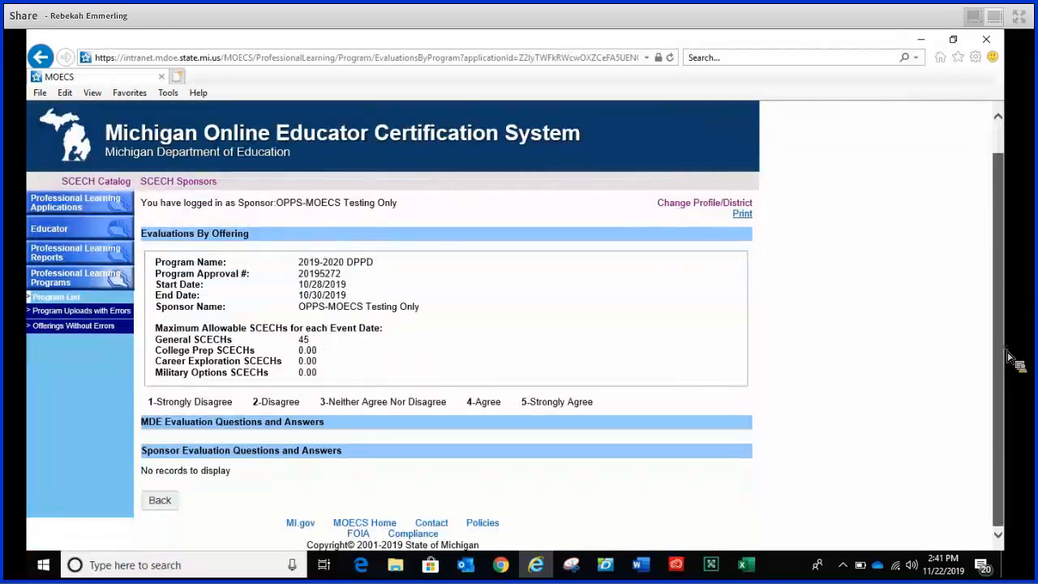
{"action": "scroll", "coordinate": [1010, 324], "scroll_direction": "up", "scroll_amount": 1}
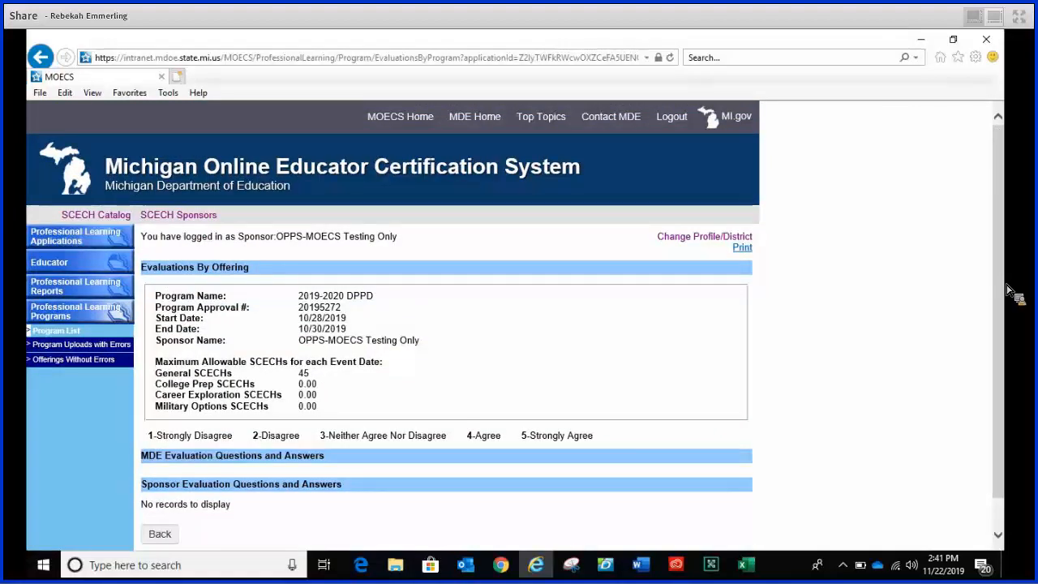
{"action": "scroll", "coordinate": [1009, 290], "scroll_direction": "down", "scroll_amount": 1}
{"action": "scroll", "coordinate": [1009, 268], "scroll_direction": "up", "scroll_amount": 1}
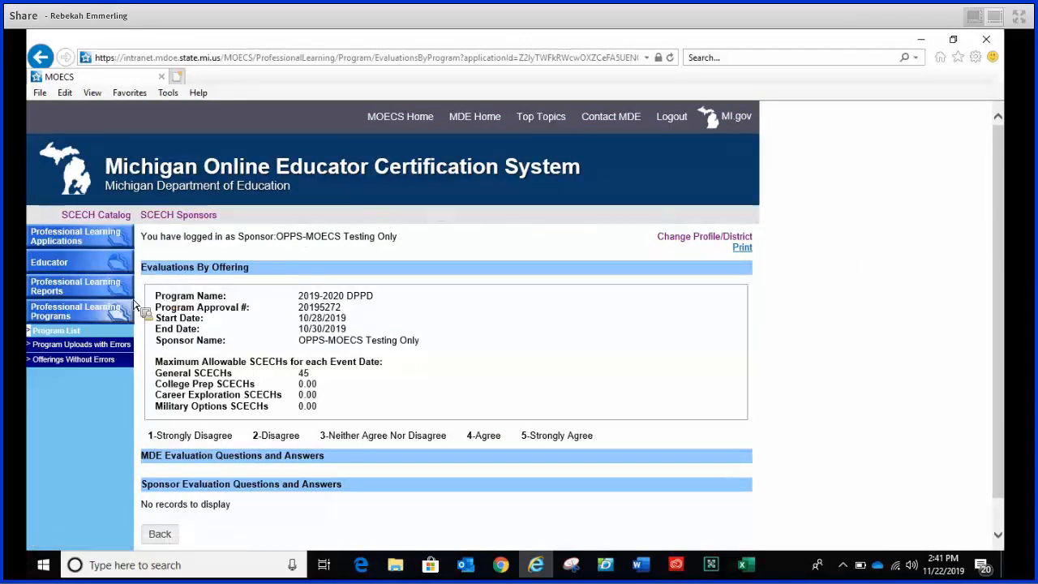
Step: Return to the approved program list and view the functions available for the 2019-2020 DPPD program, including adding, editing and copying evaluation questions
{"action": "left_click", "coordinate": [108, 312]}
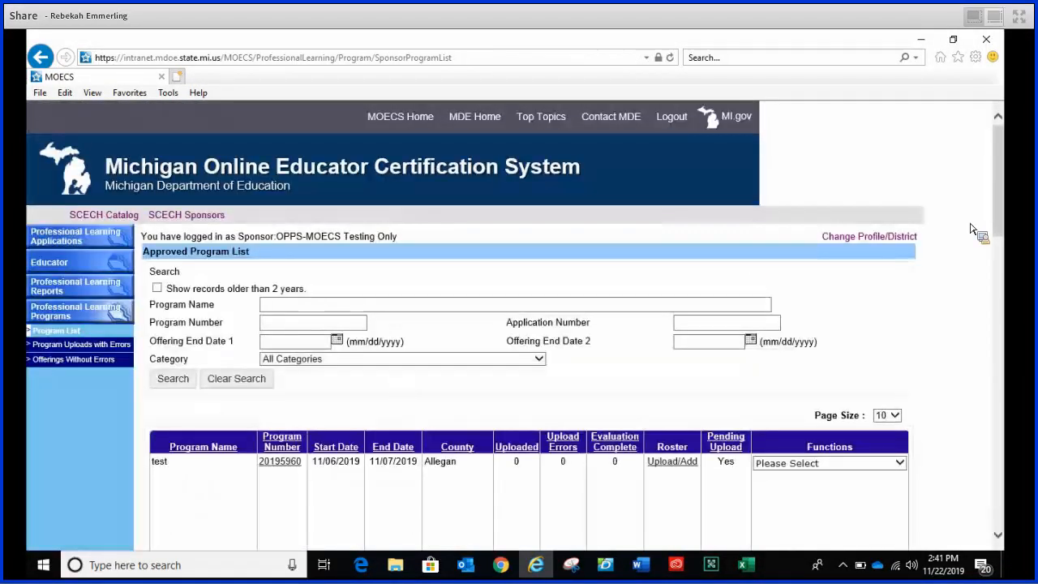
{"action": "scroll", "coordinate": [1009, 235], "scroll_direction": "down", "scroll_amount": 3}
{"action": "scroll", "coordinate": [1005, 239], "scroll_direction": "down", "scroll_amount": 1}
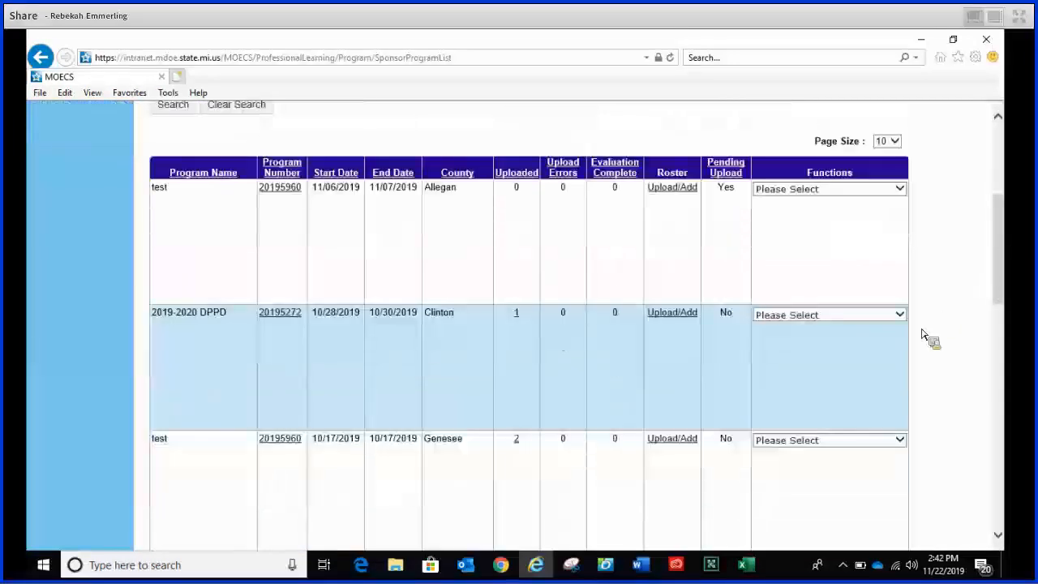
{"action": "left_click", "coordinate": [899, 316]}
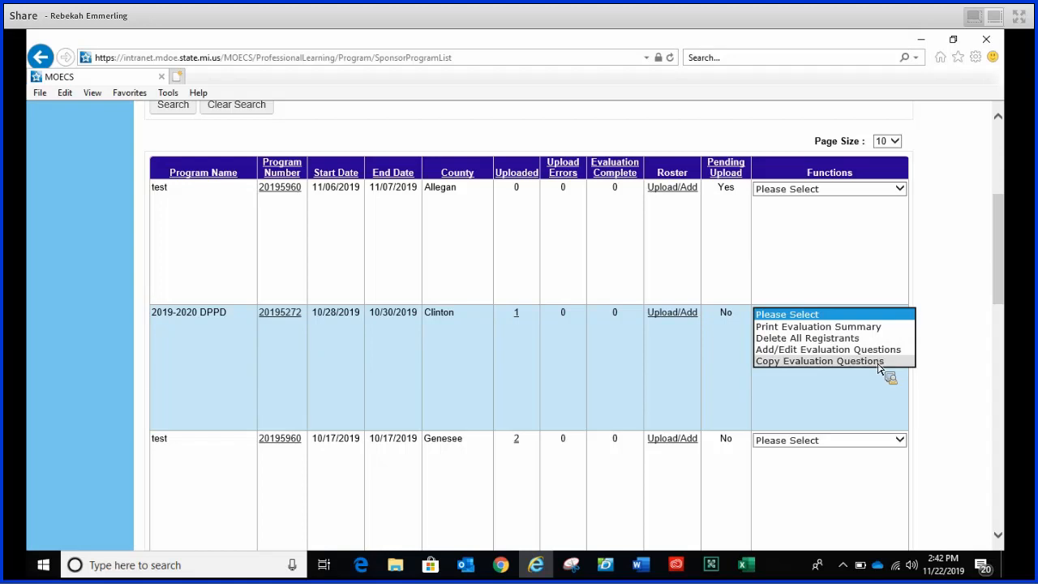
{"action": "left_click_drag", "start_coordinate": [1003, 260], "coordinate": [1009, 215]}
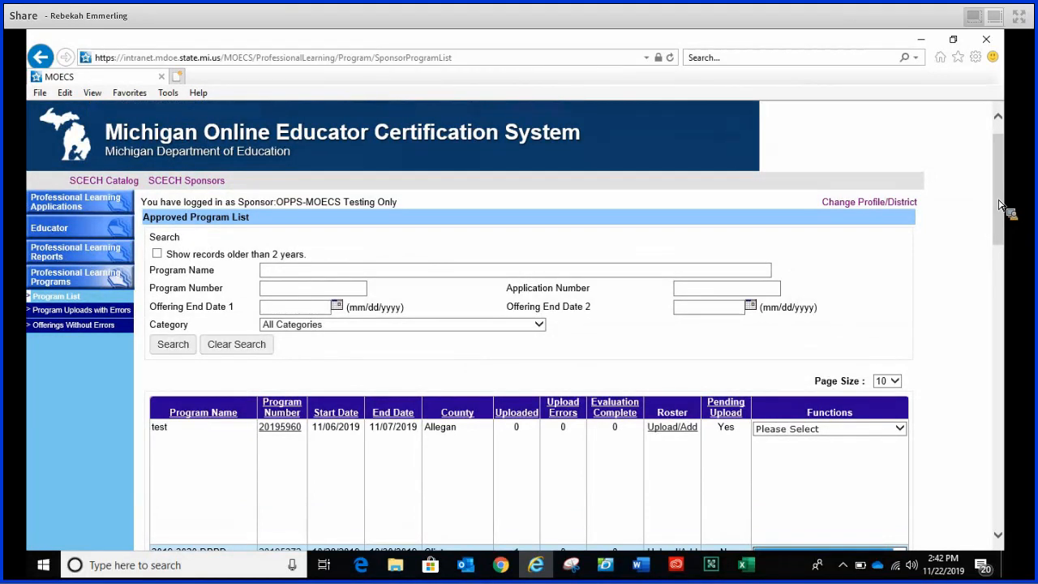
Step: Switch to the Adobe Connect meeting and share the document Uploading SCECH Program Participation.pptx instead of the screen
{"action": "left_click", "coordinate": [713, 568]}
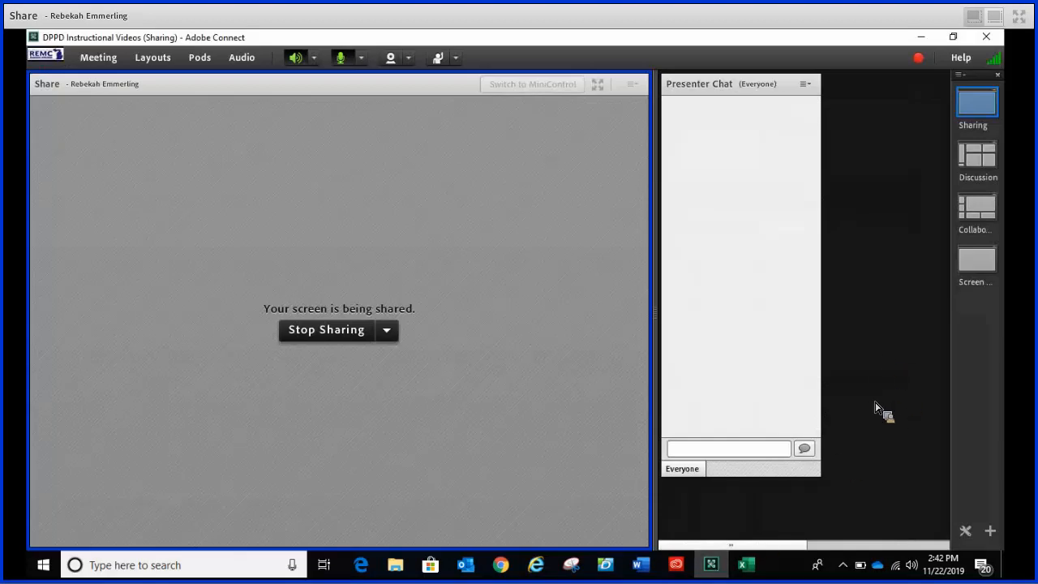
{"action": "left_click", "coordinate": [387, 330]}
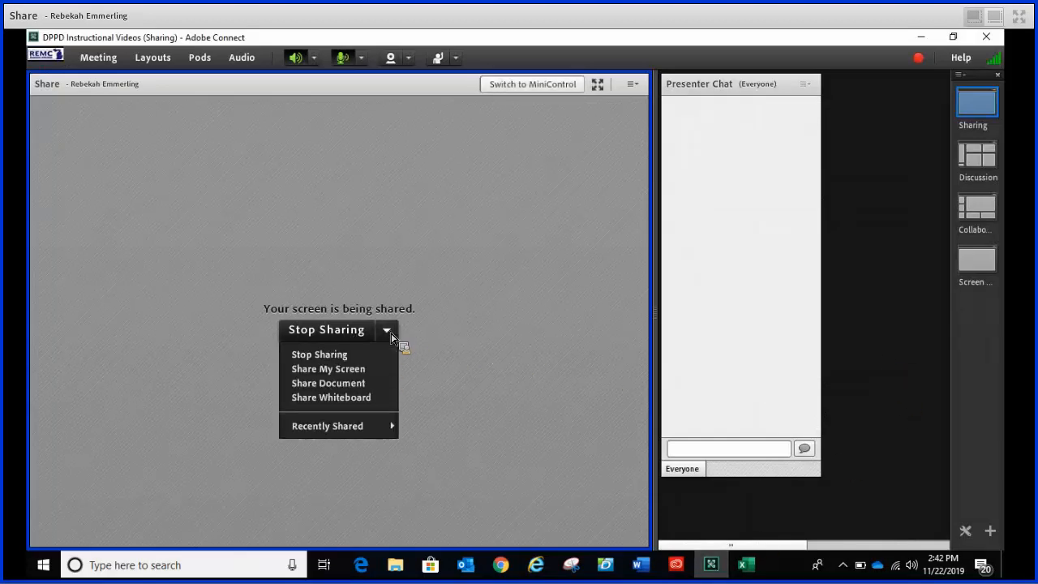
{"action": "left_click", "coordinate": [366, 386]}
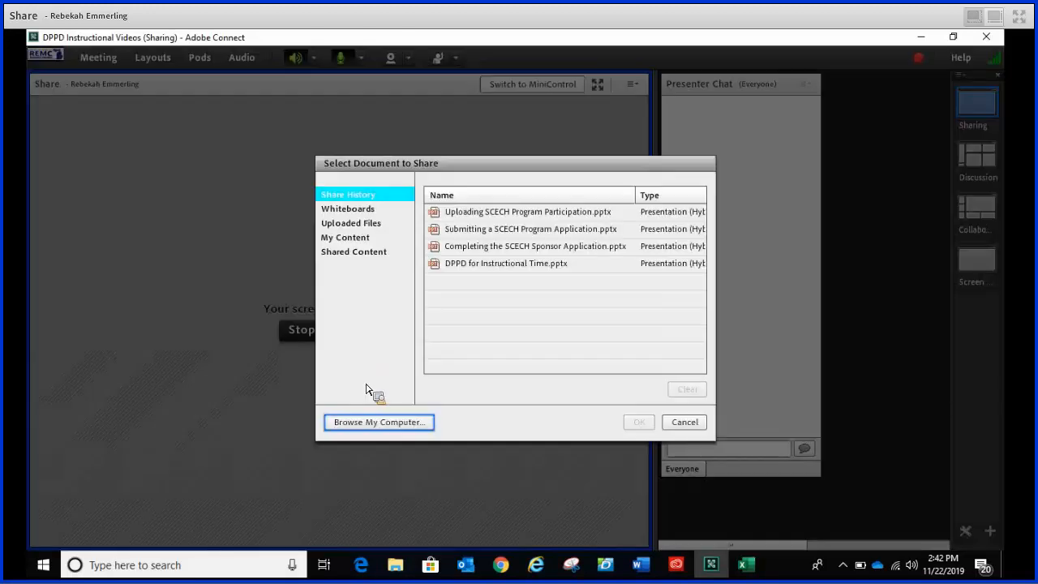
{"action": "double_click", "coordinate": [510, 212]}
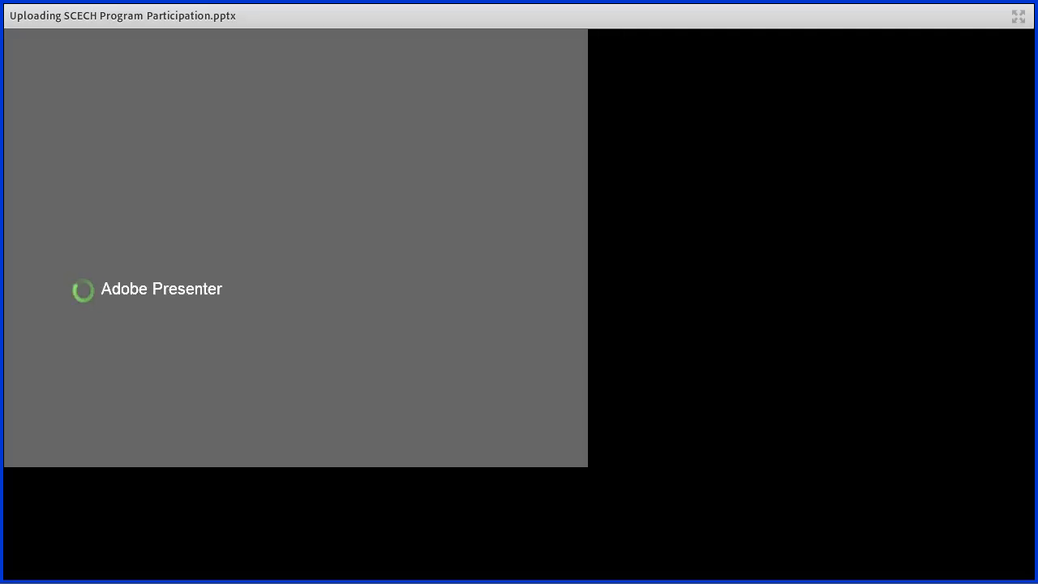